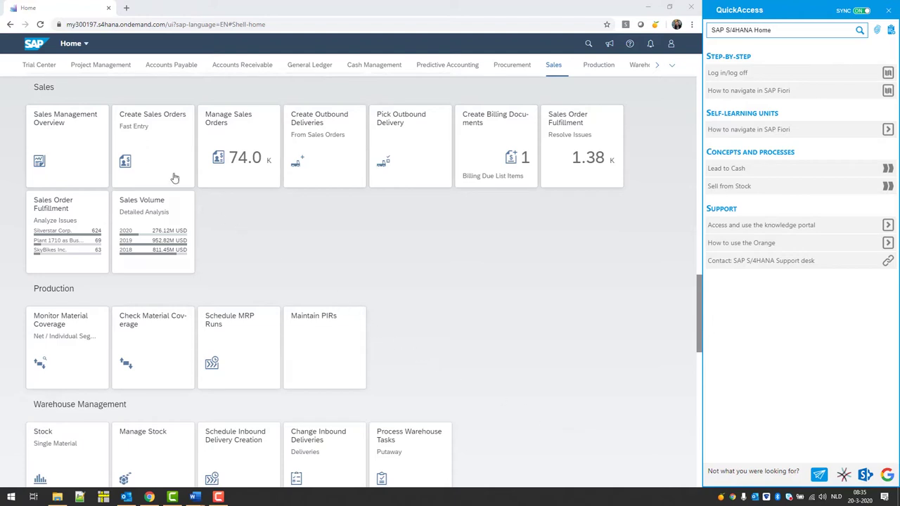
Step: Start a new sales order and open the step-by-step guide for a standard order, playing its Sold-To Party clip
{"action": "left_click", "coordinate": [153, 139]}
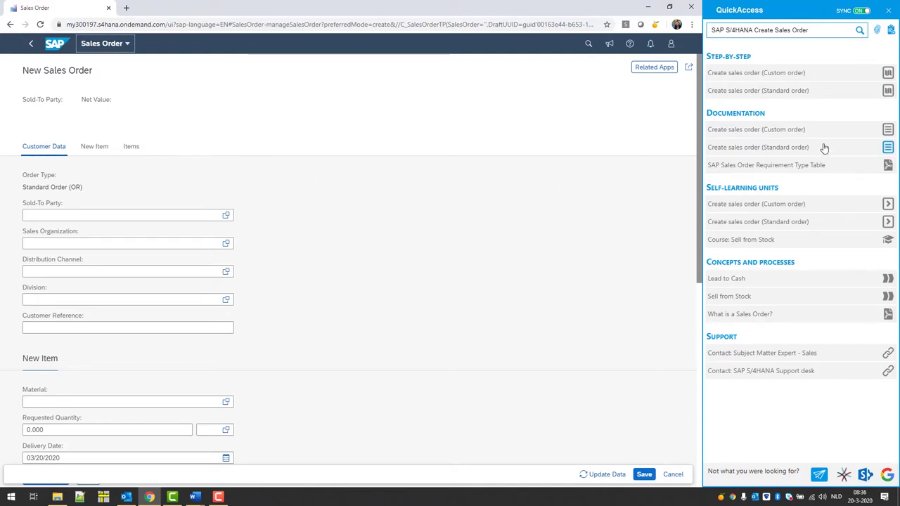
{"action": "left_click", "coordinate": [888, 90]}
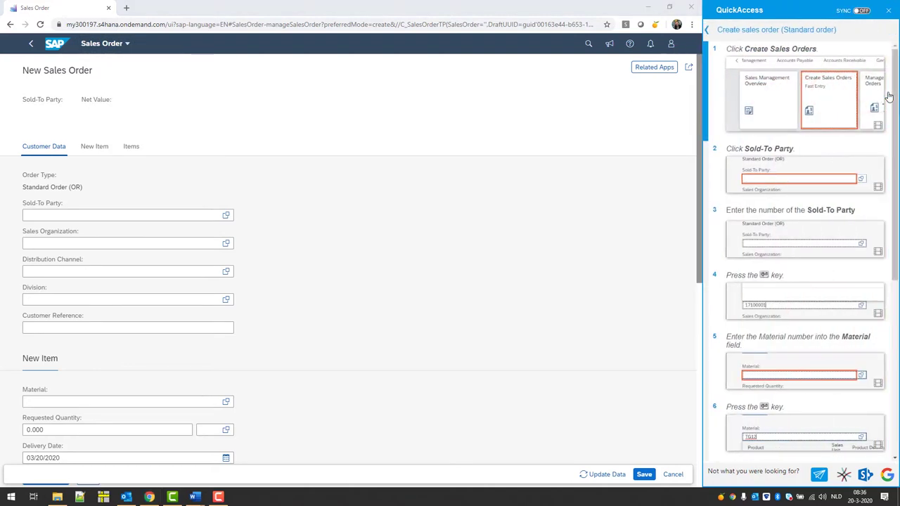
{"action": "left_click", "coordinate": [878, 188]}
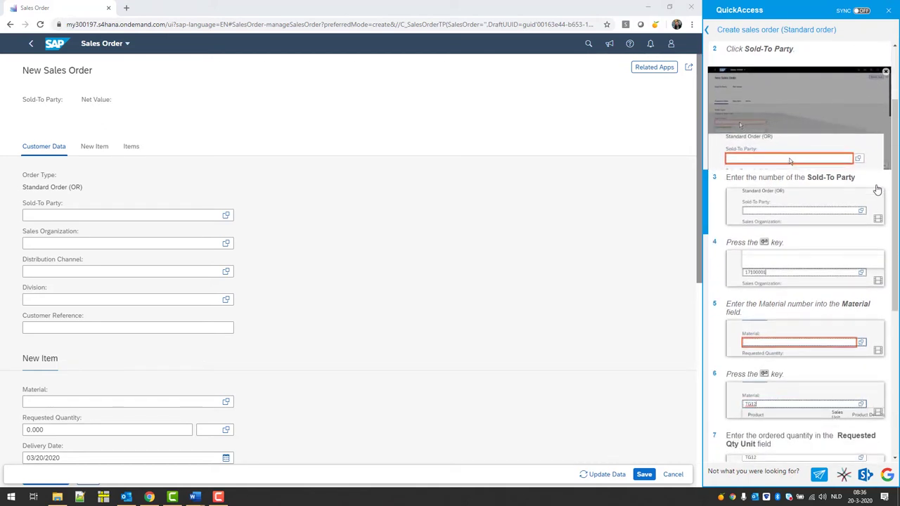
Step: Enter the customer number for Silverstar Corp. as the order's Sold-To Party
{"action": "left_click", "coordinate": [63, 213]}
{"action": "type", "text": "1"}
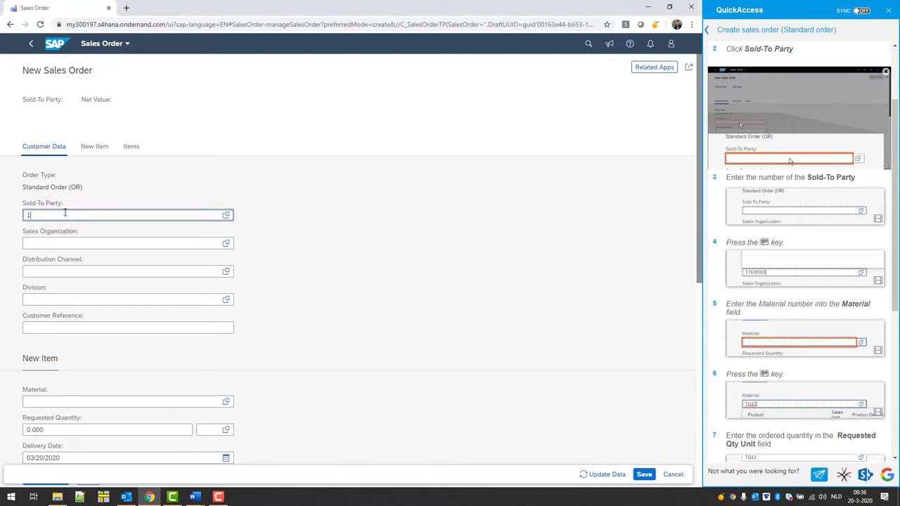
{"action": "type", "text": "710000"}
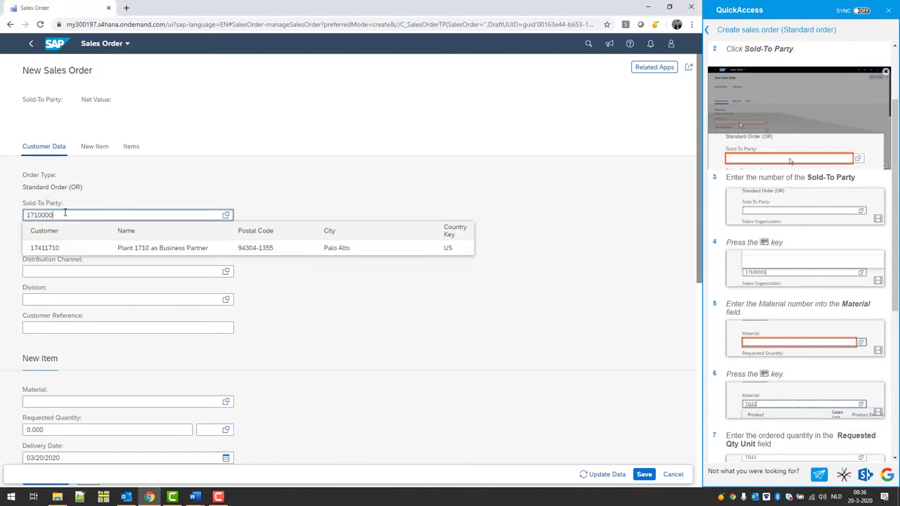
{"action": "type", "text": "1"}
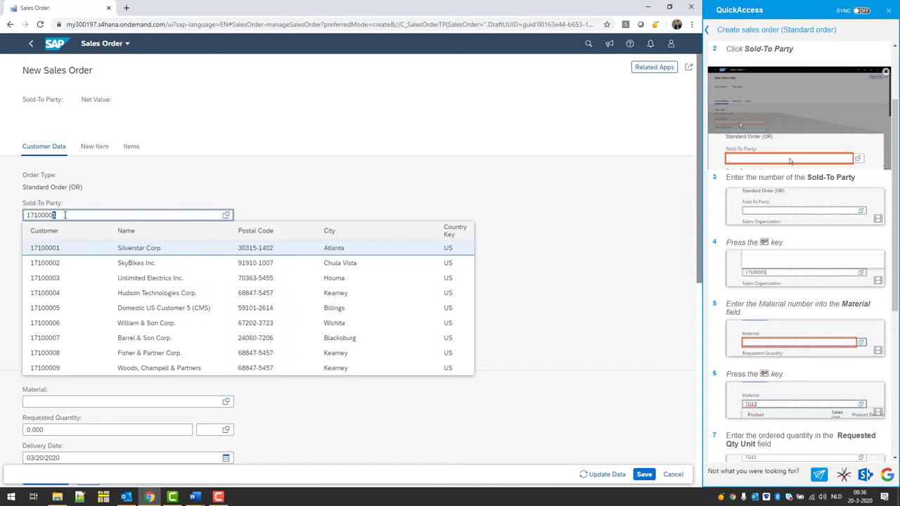
{"action": "left_click", "coordinate": [49, 248]}
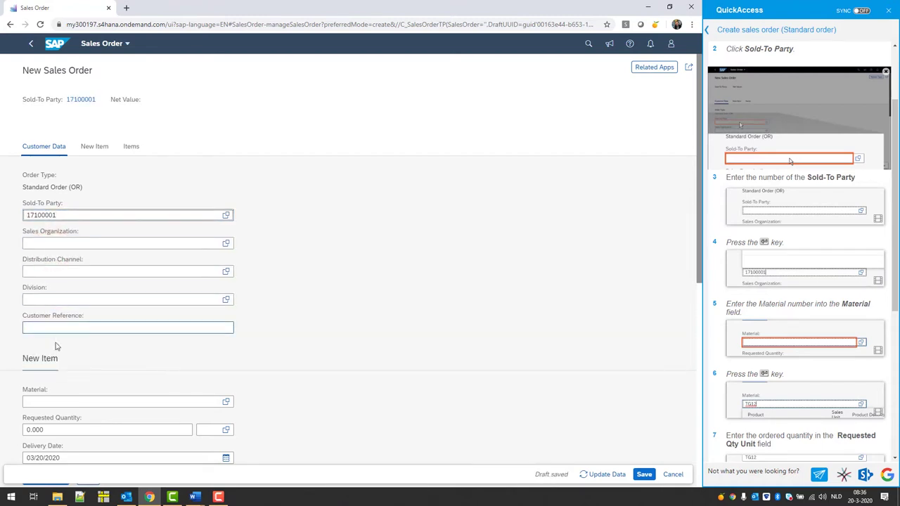
Step: Set the new item's material to TG12, the LED Light Set PRO
{"action": "left_click", "coordinate": [38, 402]}
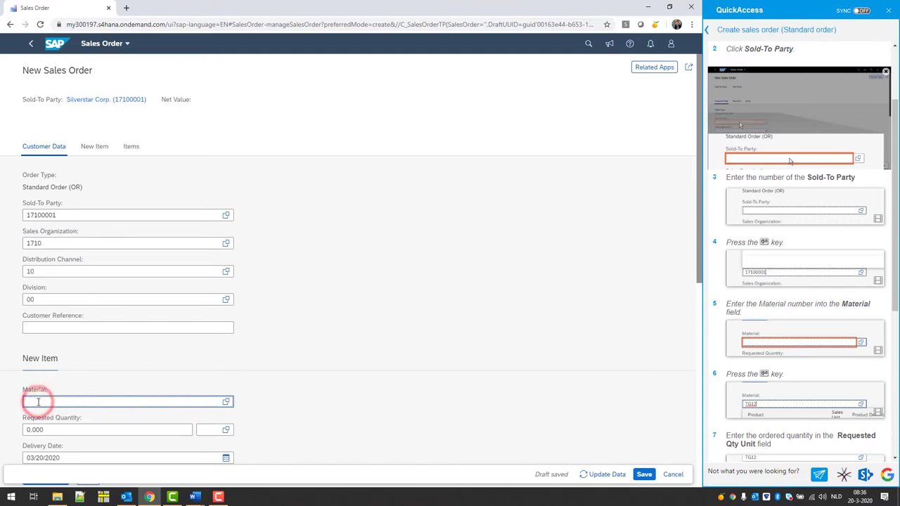
{"action": "type", "text": "TG12"}
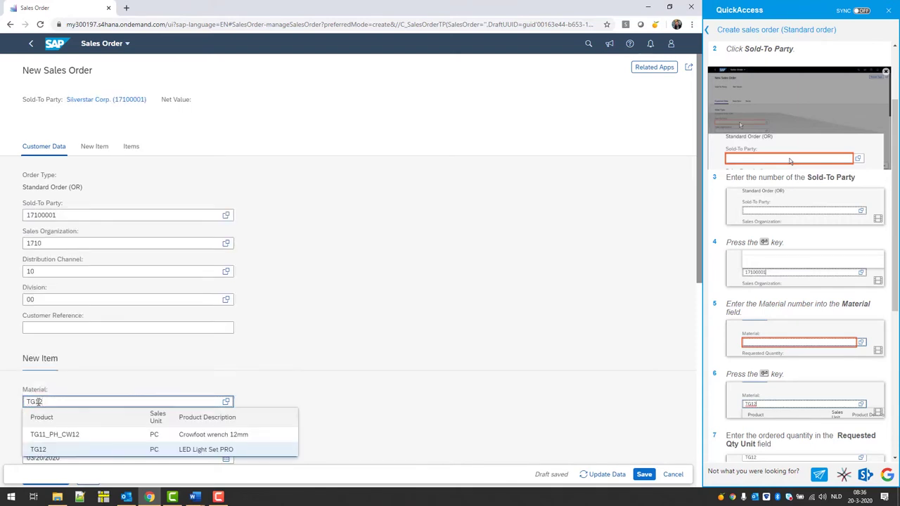
{"action": "left_click", "coordinate": [40, 450]}
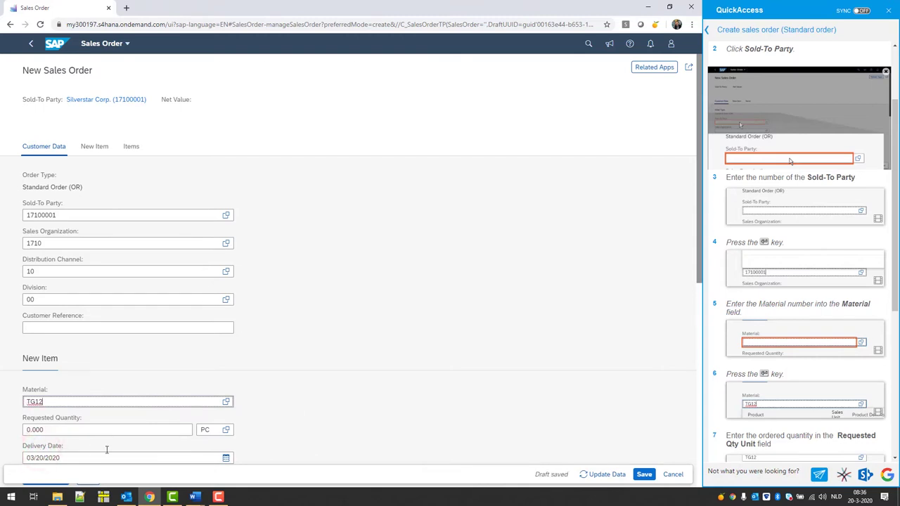
Step: Leave the step-by-step guide and view the standard order documentation and the SAP Sales Order Requirement Type Table, closing both
{"action": "left_click", "coordinate": [761, 36]}
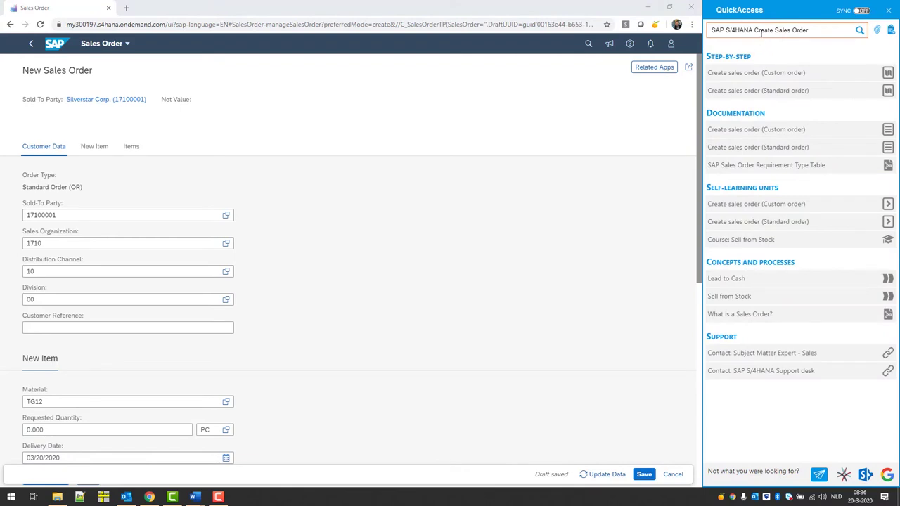
{"action": "left_click", "coordinate": [887, 147]}
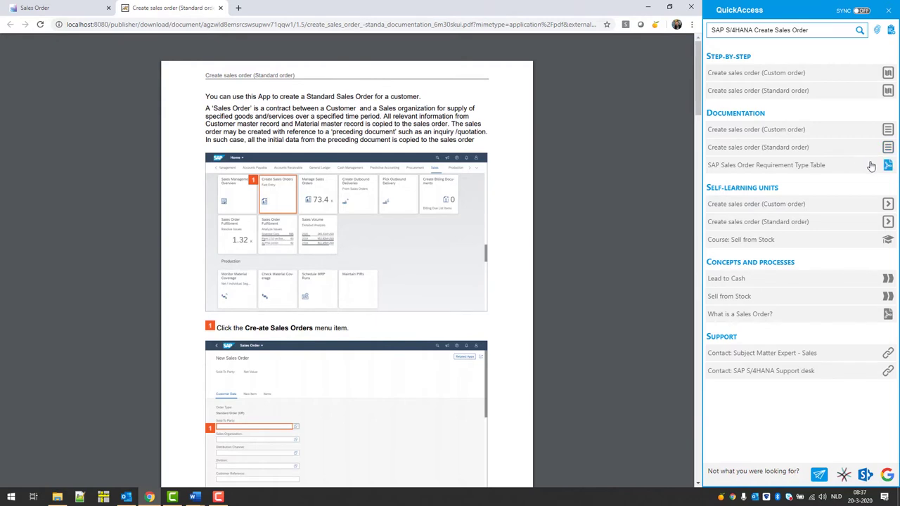
{"action": "left_click", "coordinate": [888, 166]}
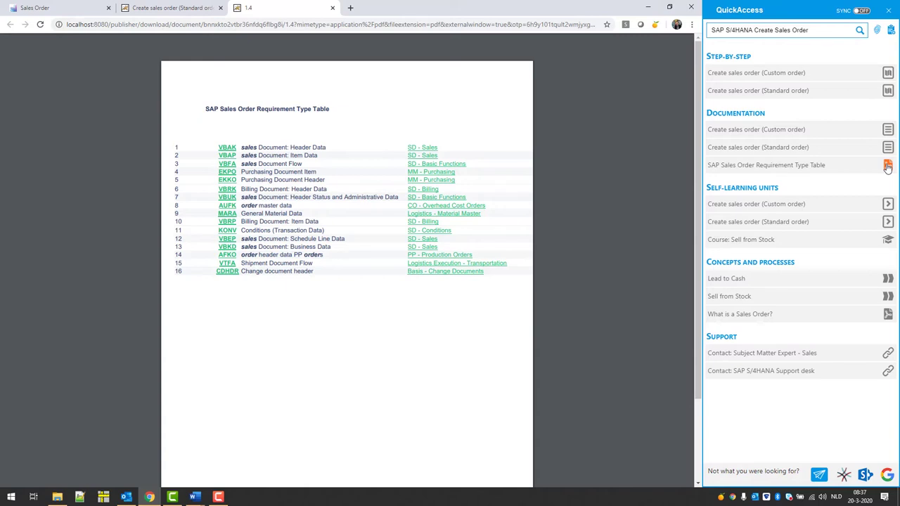
{"action": "left_click", "coordinate": [331, 7]}
{"action": "left_click", "coordinate": [220, 8]}
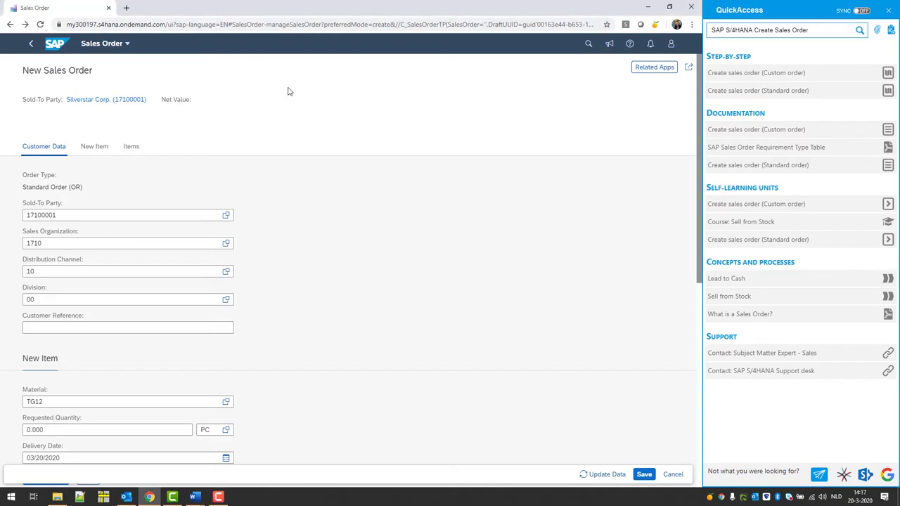
Step: Launch the self-learning unit for creating a standard sales order and open Create Sales Orders in its simulation
{"action": "left_click", "coordinate": [888, 240]}
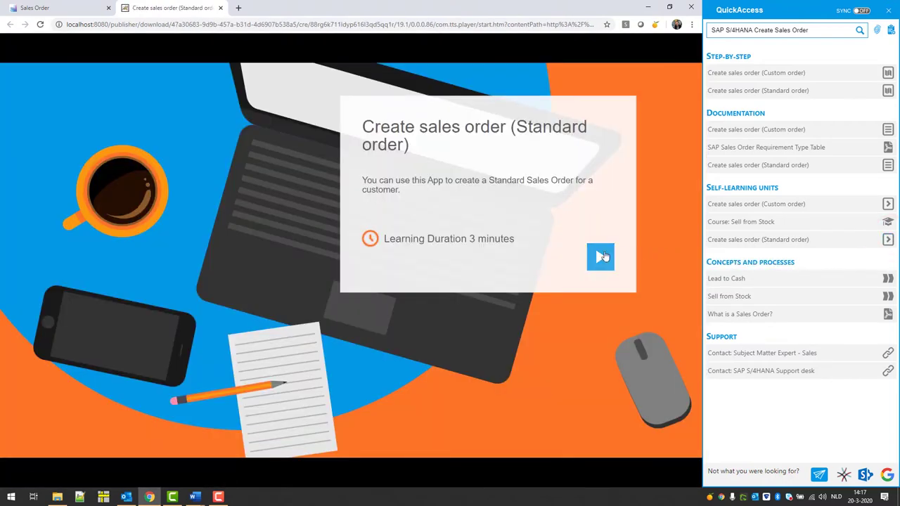
{"action": "left_click", "coordinate": [602, 256]}
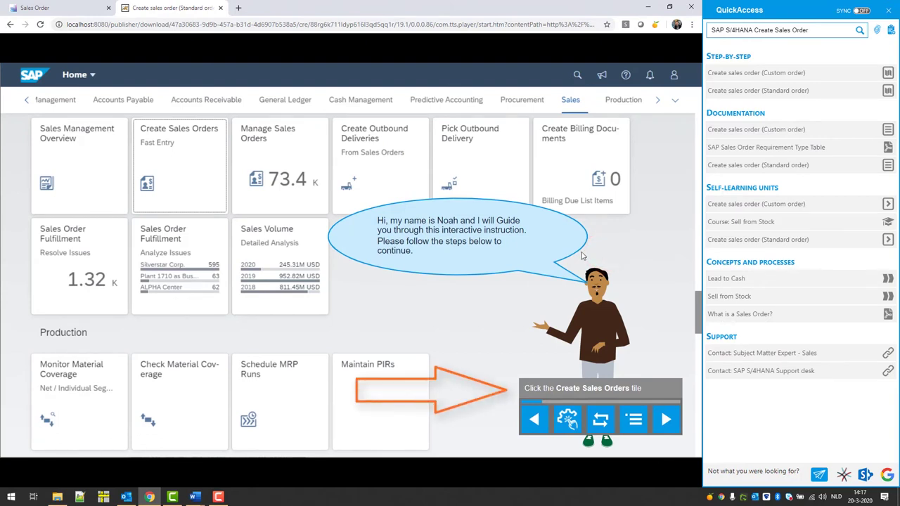
{"action": "left_click", "coordinate": [185, 133]}
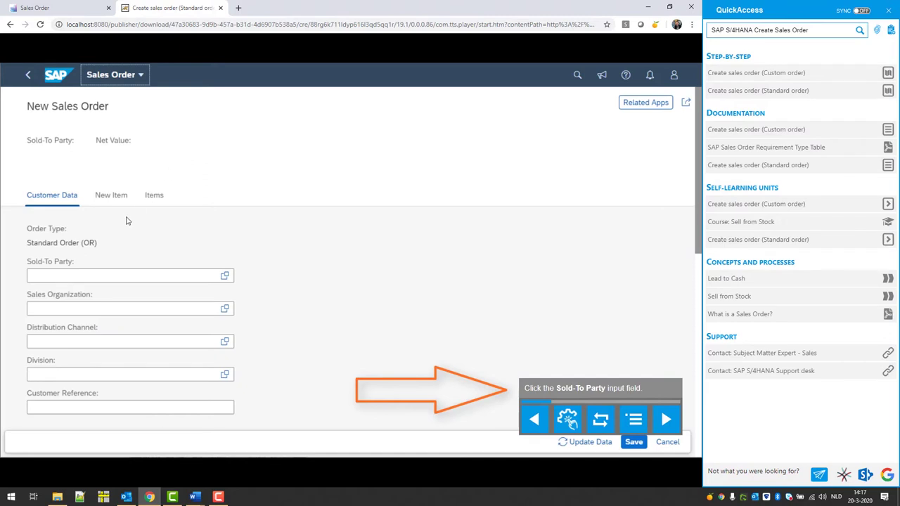
Step: Enter the requested customer number as Sold-To Party in the simulation, confirm it and close the self-learning unit
{"action": "left_click", "coordinate": [37, 277]}
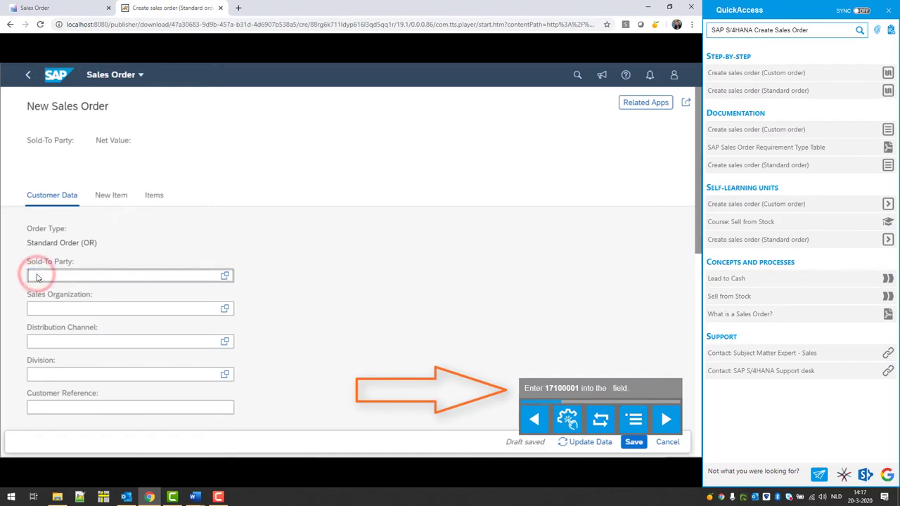
{"action": "type", "text": "171"}
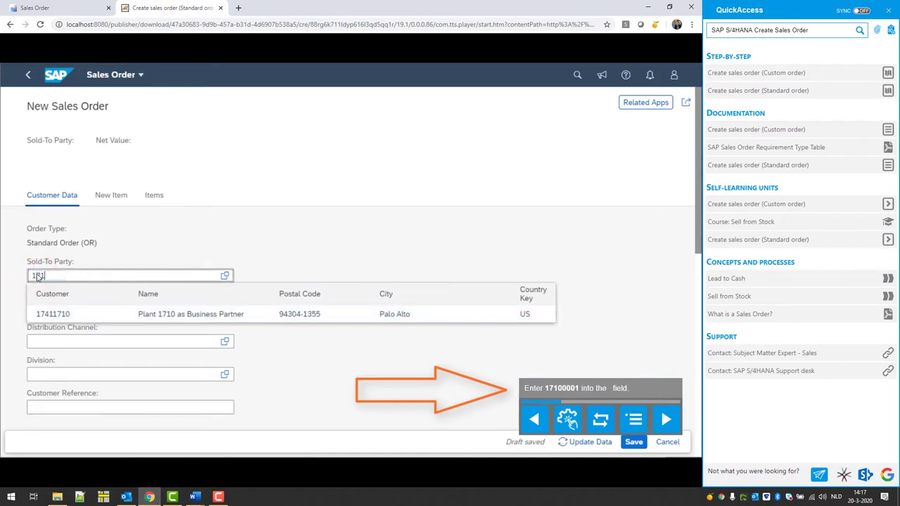
{"action": "type", "text": "0000"}
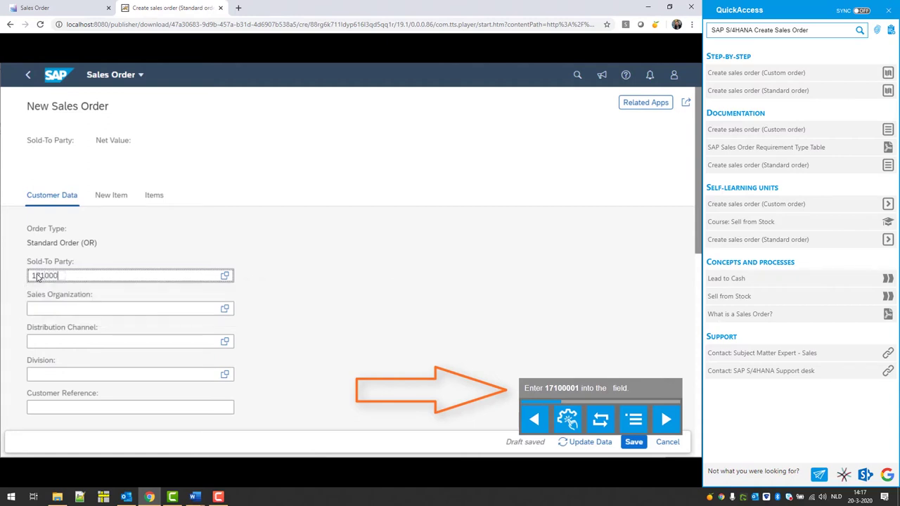
{"action": "type", "text": "1"}
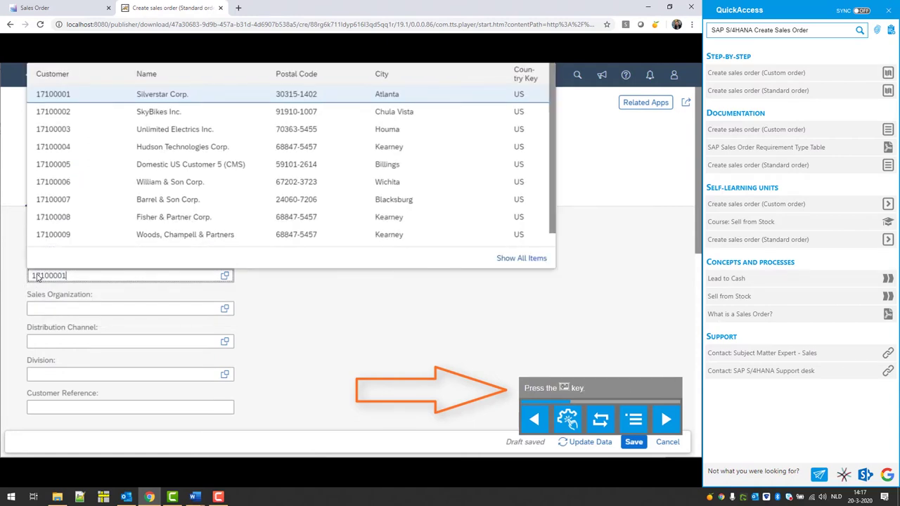
{"action": "key", "text": "Return"}
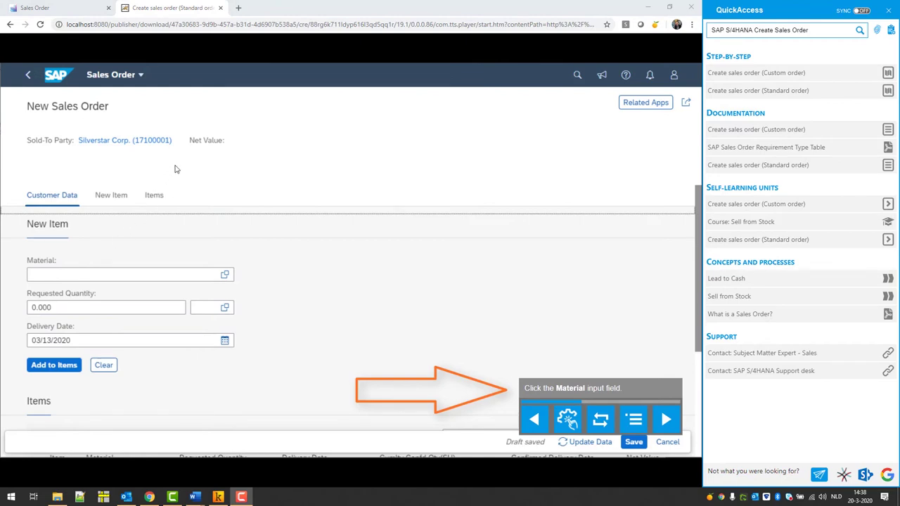
{"action": "left_click", "coordinate": [220, 7]}
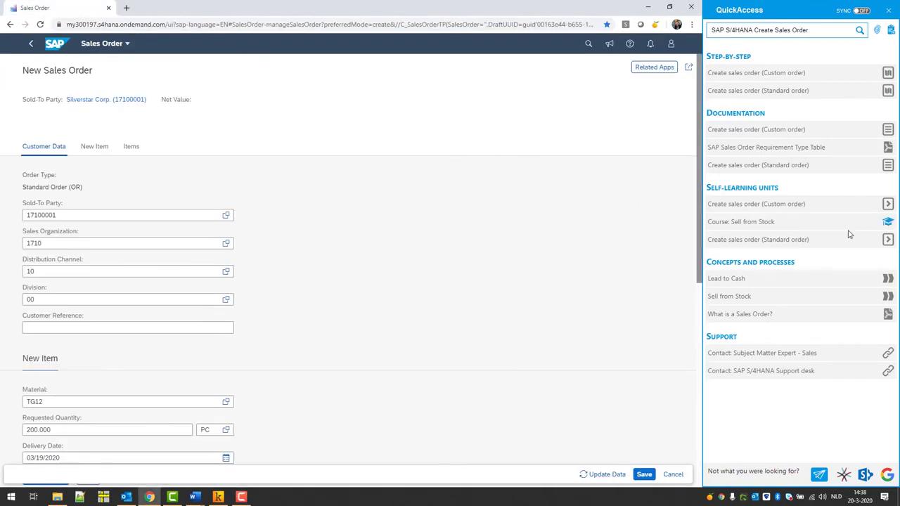
Step: View the Sell from Stock course page, close it and open the Sell from Stock process page
{"action": "left_click", "coordinate": [887, 222]}
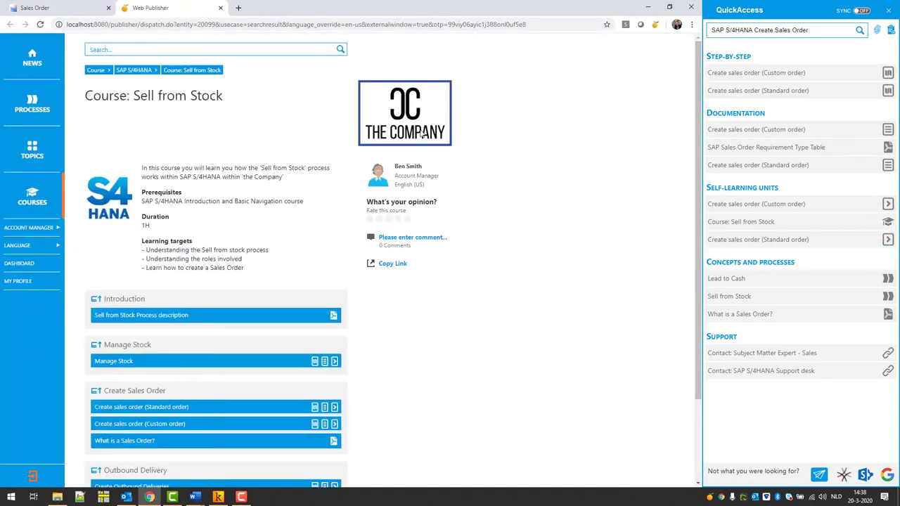
{"action": "left_click", "coordinate": [220, 8]}
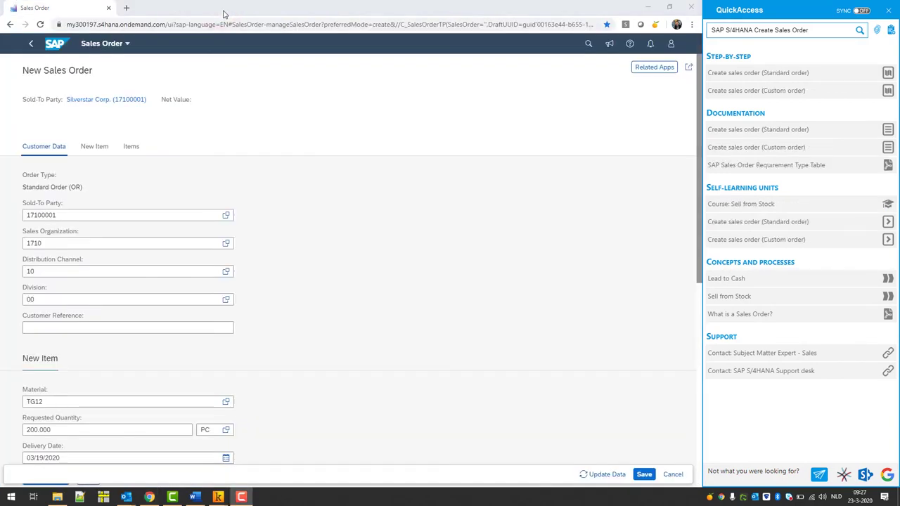
{"action": "left_click", "coordinate": [888, 298]}
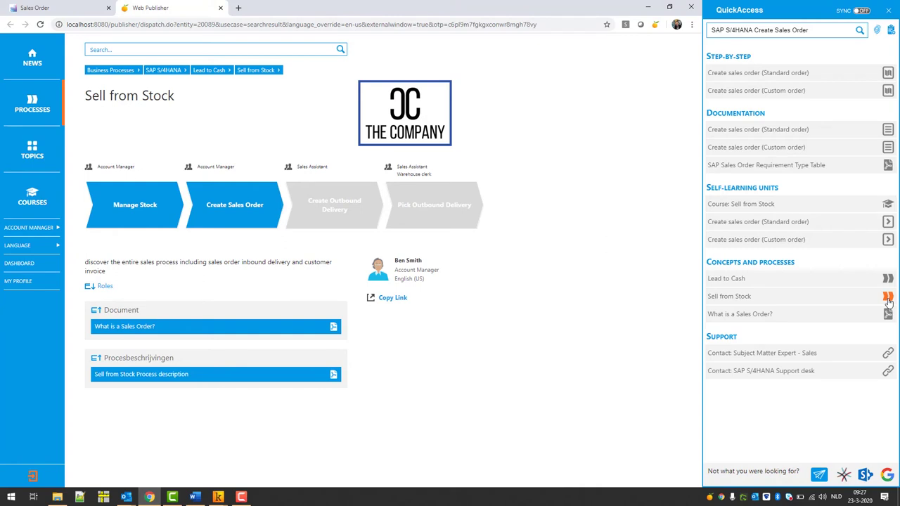
Step: Open a chat with the Sales subject matter expert, and close the Skype windows and the process page
{"action": "left_click", "coordinate": [886, 354]}
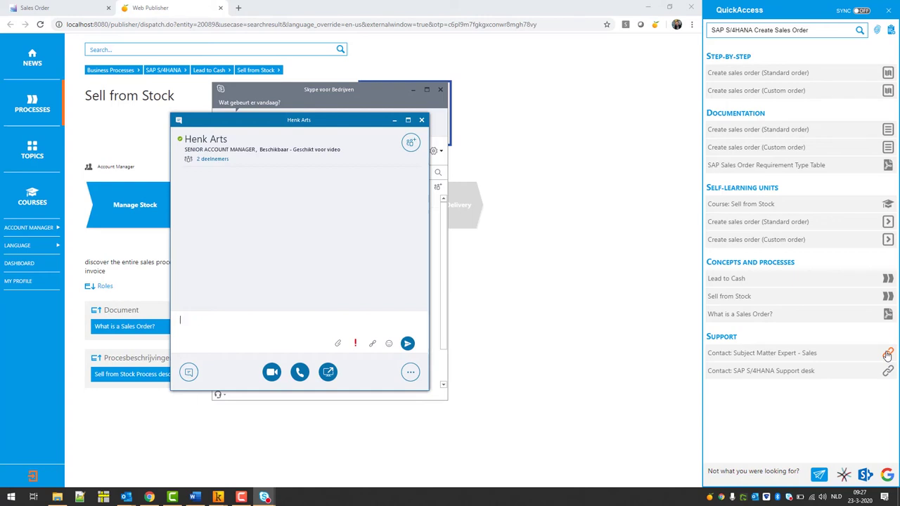
{"action": "left_click", "coordinate": [445, 104]}
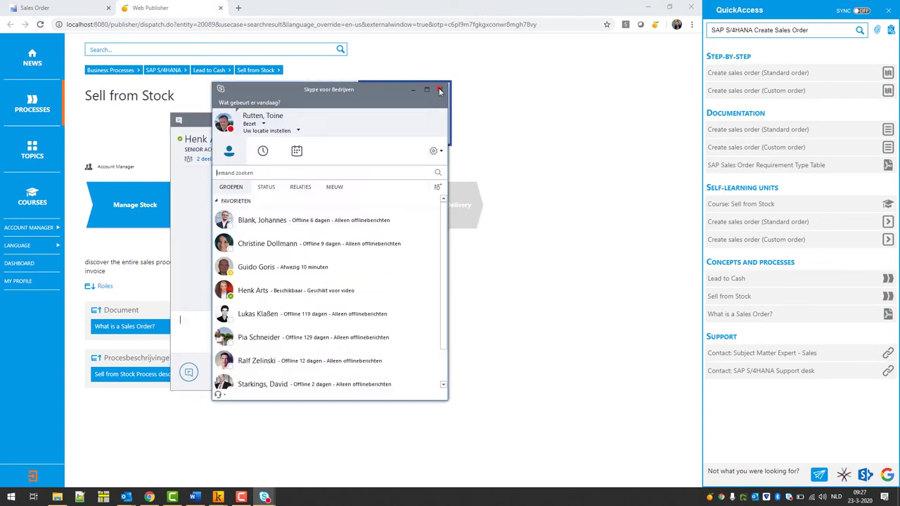
{"action": "left_click", "coordinate": [440, 89]}
{"action": "left_click", "coordinate": [421, 120]}
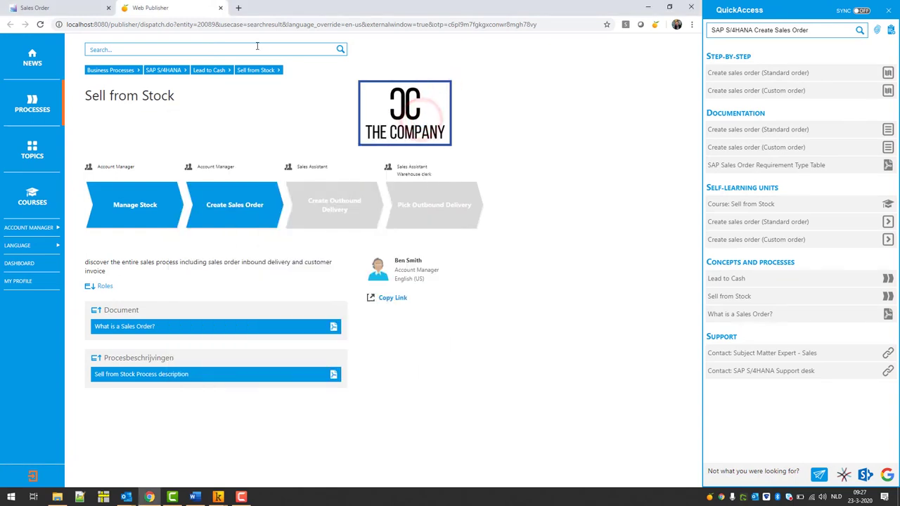
{"action": "left_click", "coordinate": [220, 8]}
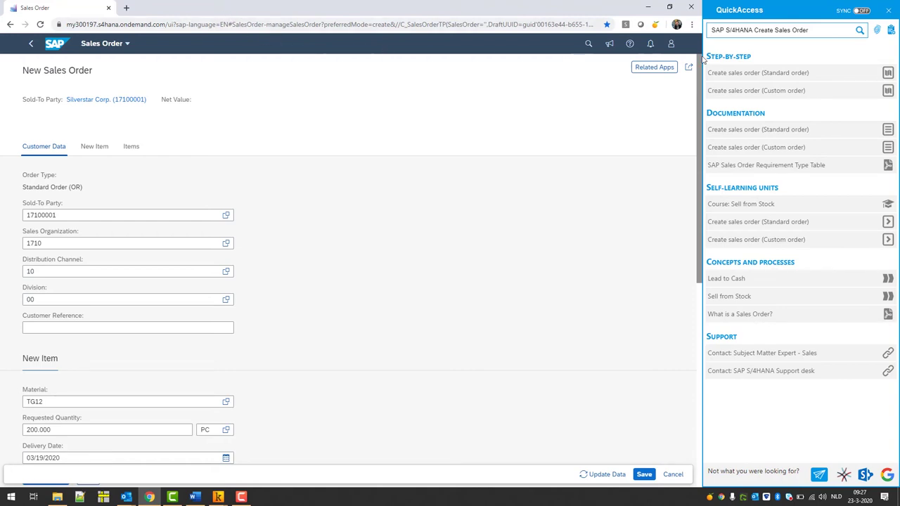
Step: Search the QuickAccess help content for "manage stock"
{"action": "left_click_drag", "start_coordinate": [809, 31], "coordinate": [712, 35]}
{"action": "type", "text": "mana"}
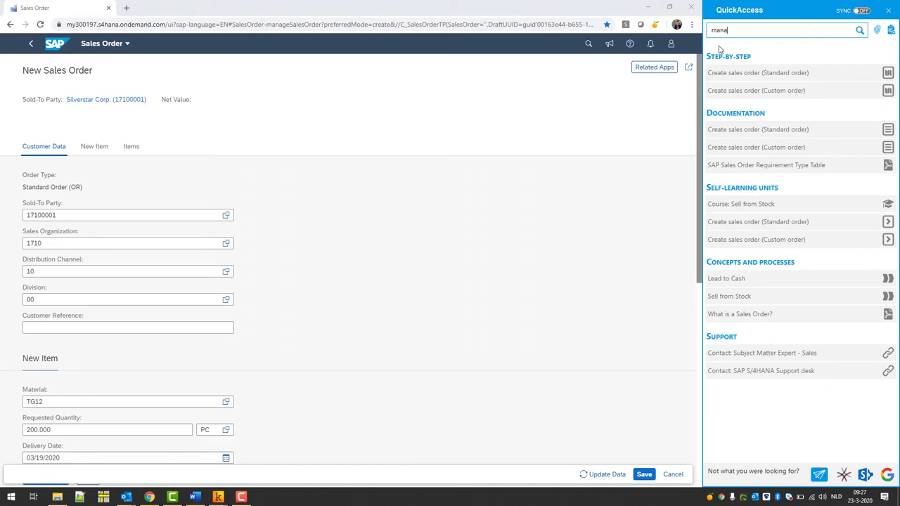
{"action": "type", "text": "ge stock"}
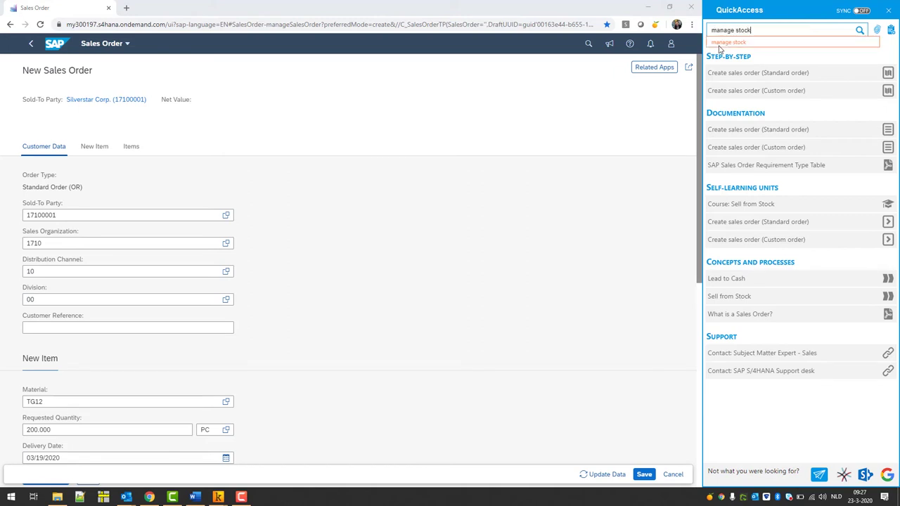
{"action": "left_click", "coordinate": [859, 31]}
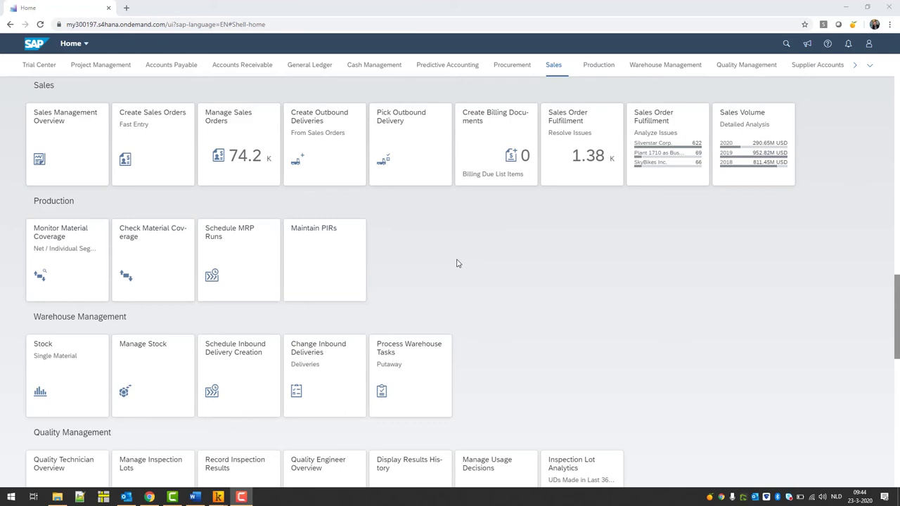
Step: Start a new sales order from the home page and open the details of the Create Sales Order update notification
{"action": "left_click", "coordinate": [167, 117]}
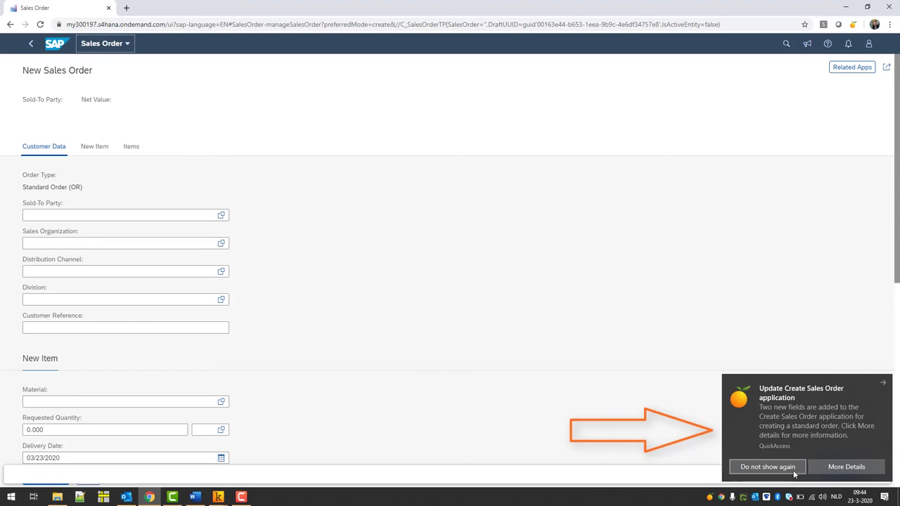
{"action": "left_click", "coordinate": [846, 468]}
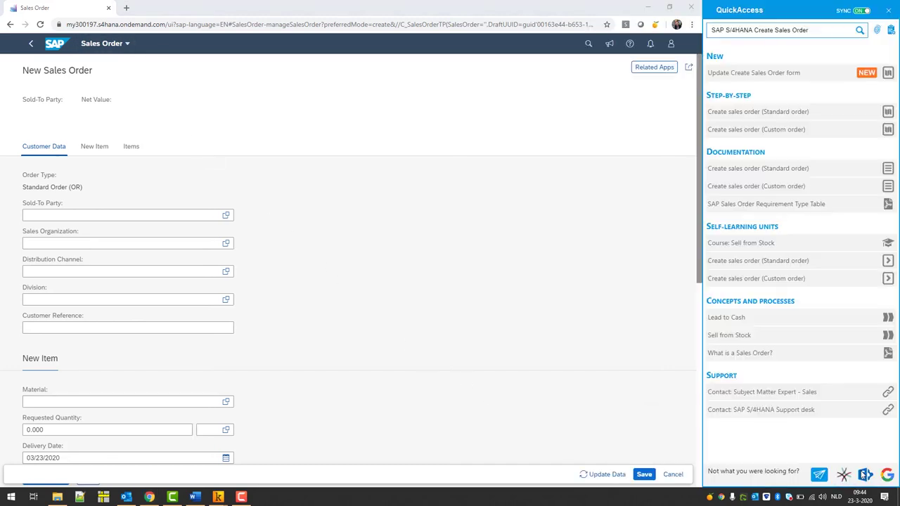